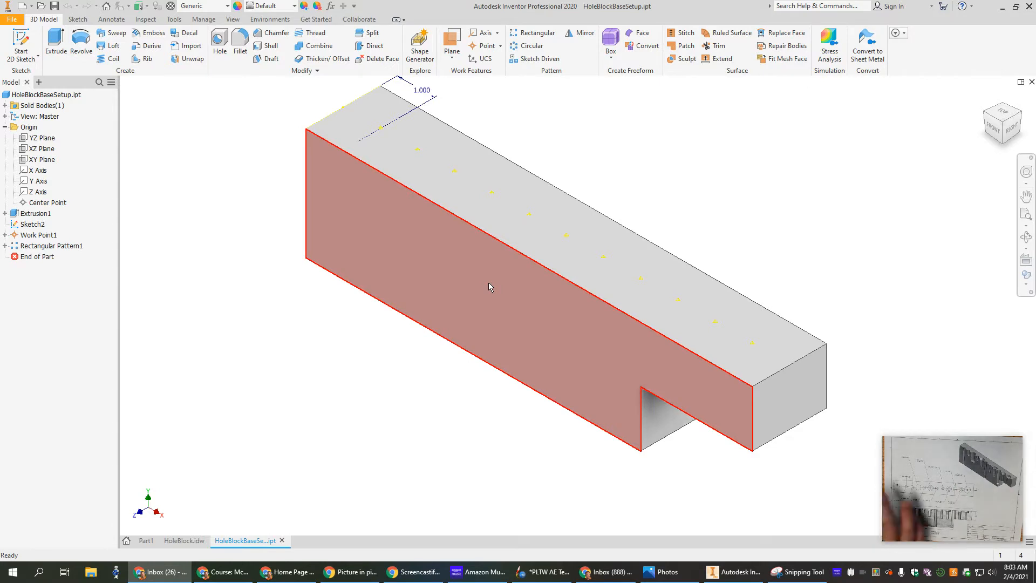
# Create a new drawing and start a base view from HoleBlockBaseSetup.ipt.
pyautogui.click(126, 541)
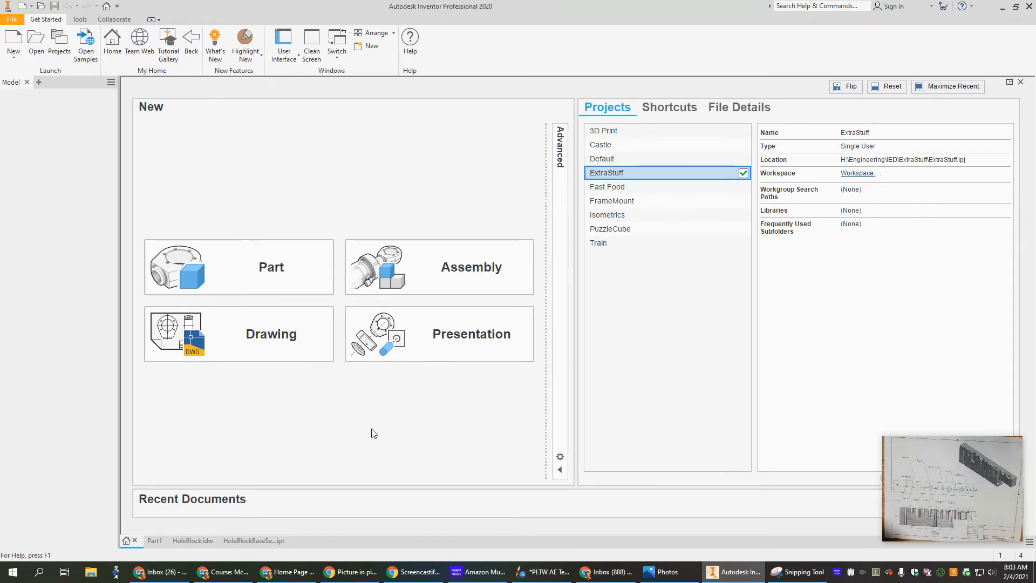
pyautogui.click(273, 346)
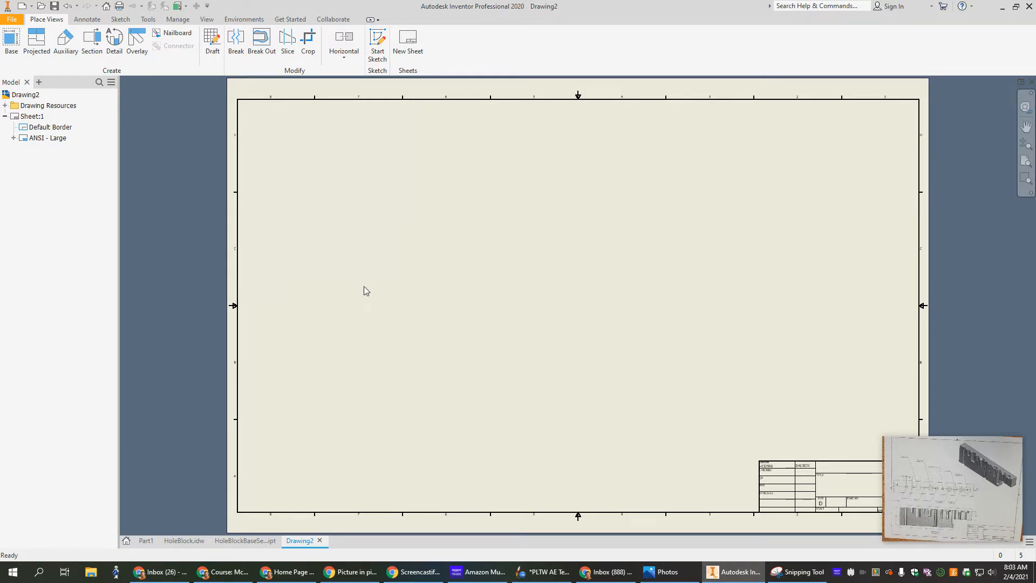
pyautogui.click(10, 41)
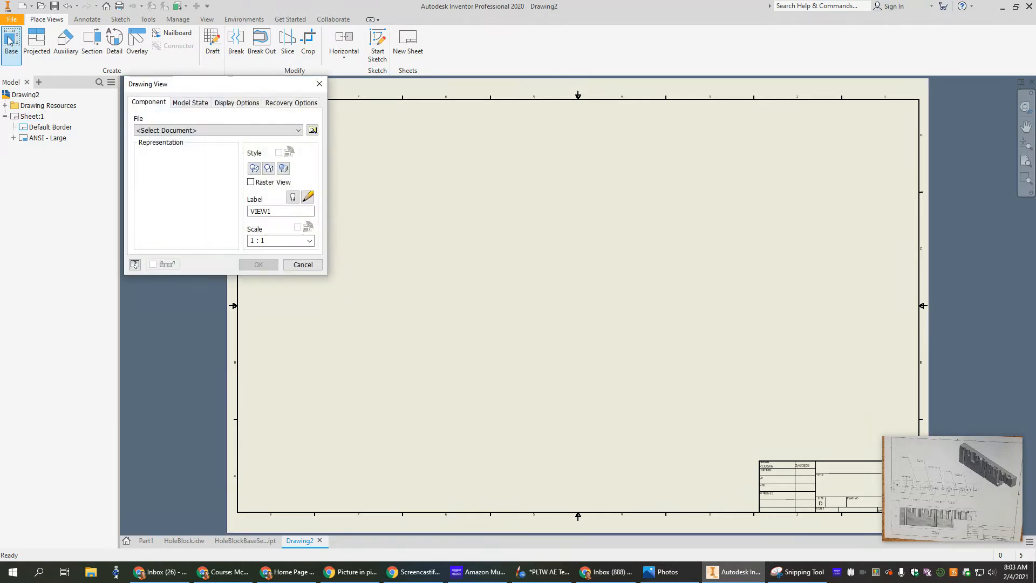
pyautogui.click(313, 130)
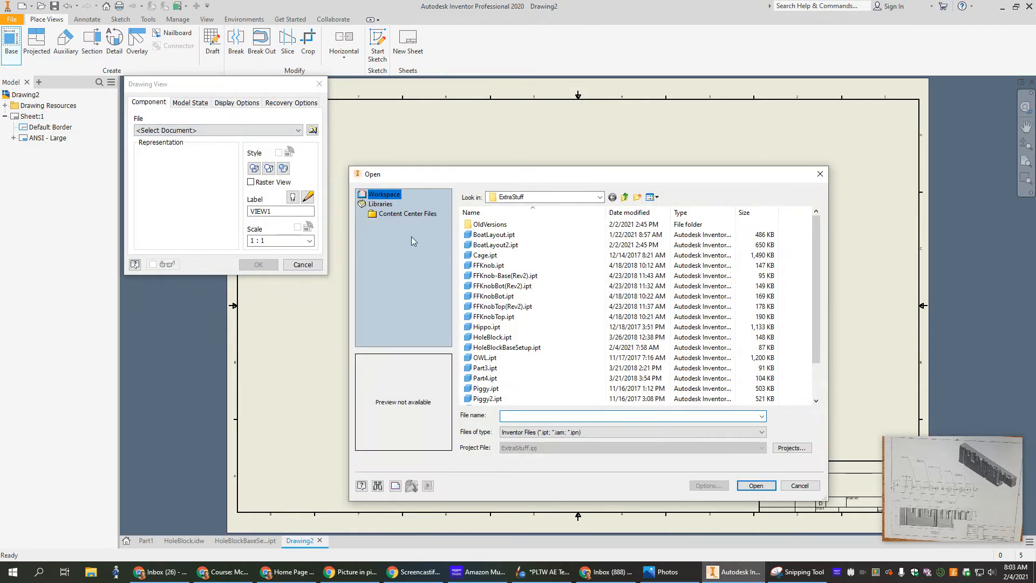
pyautogui.click(512, 347)
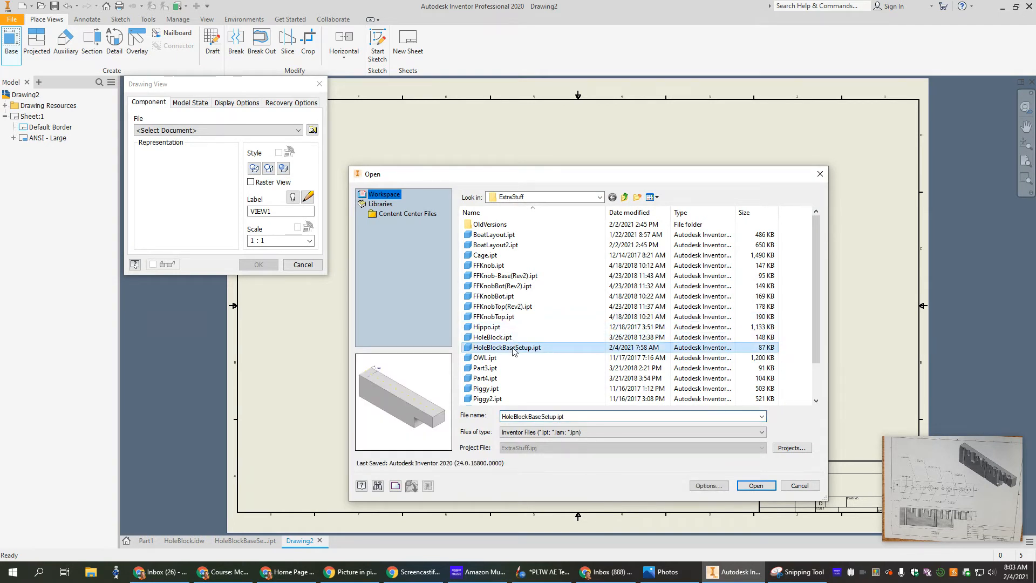
pyautogui.click(760, 486)
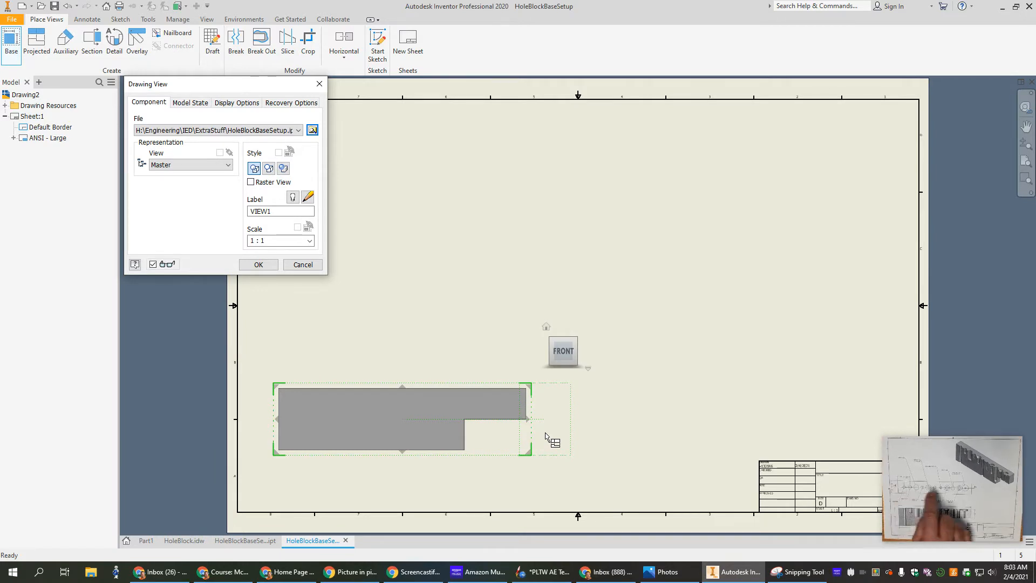
# Orient the base view to Top, move it to mid-height on the sheet's left half, and place it at 1:1 scale.
pyautogui.moveTo(568, 353)
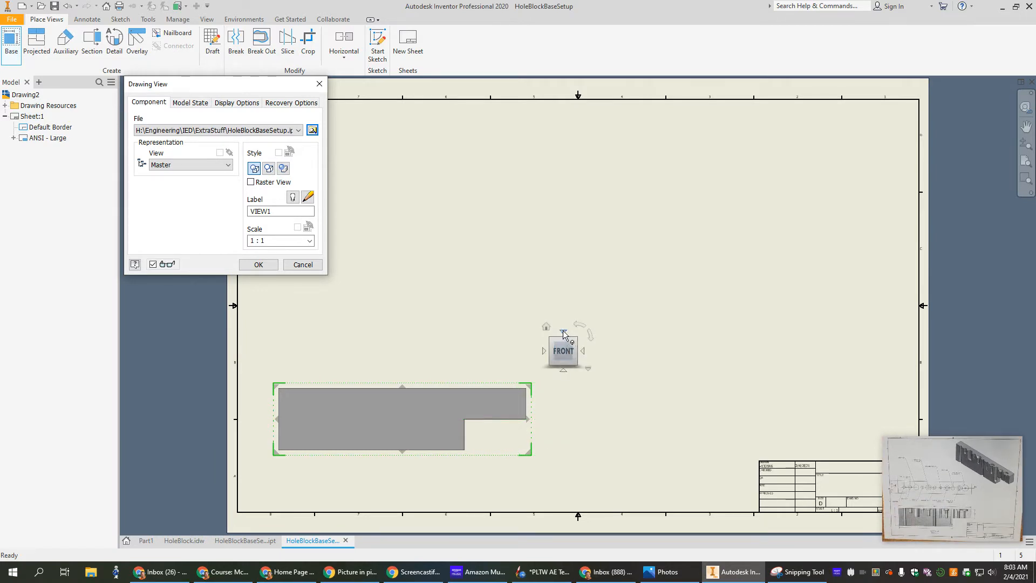
pyautogui.click(562, 331)
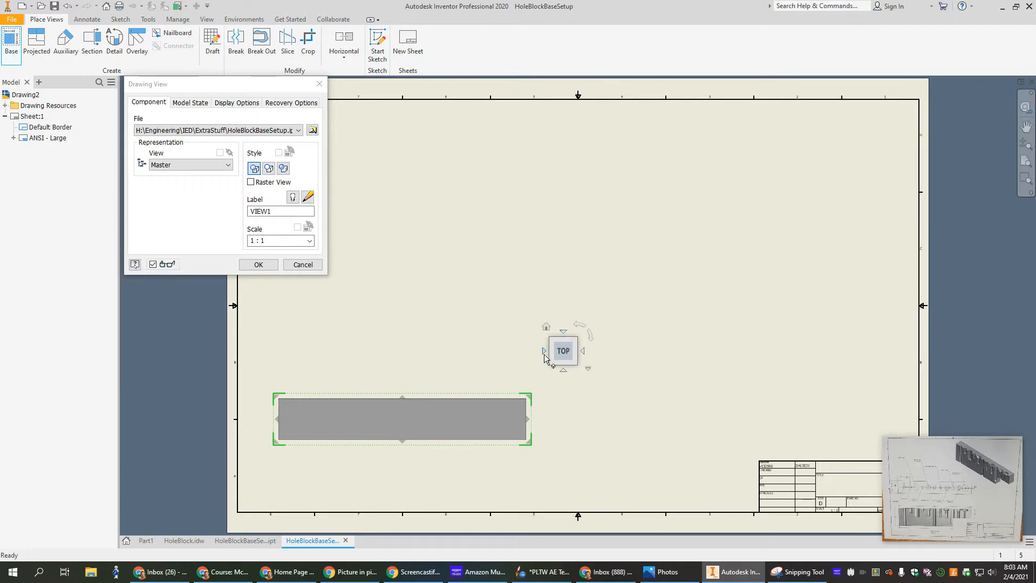
pyautogui.moveTo(470, 407); pyautogui.dragTo(503, 286)
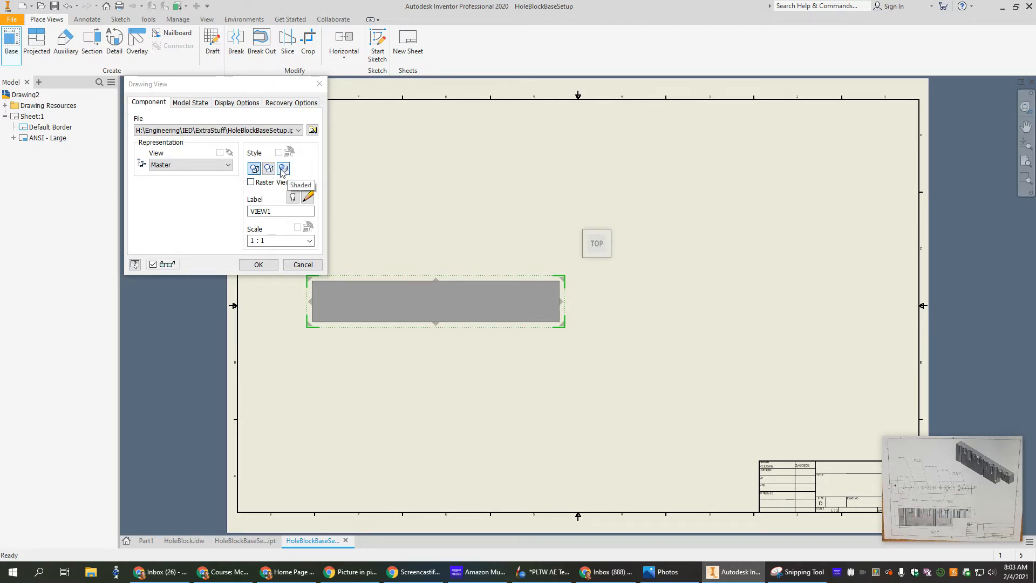
pyautogui.click(258, 265)
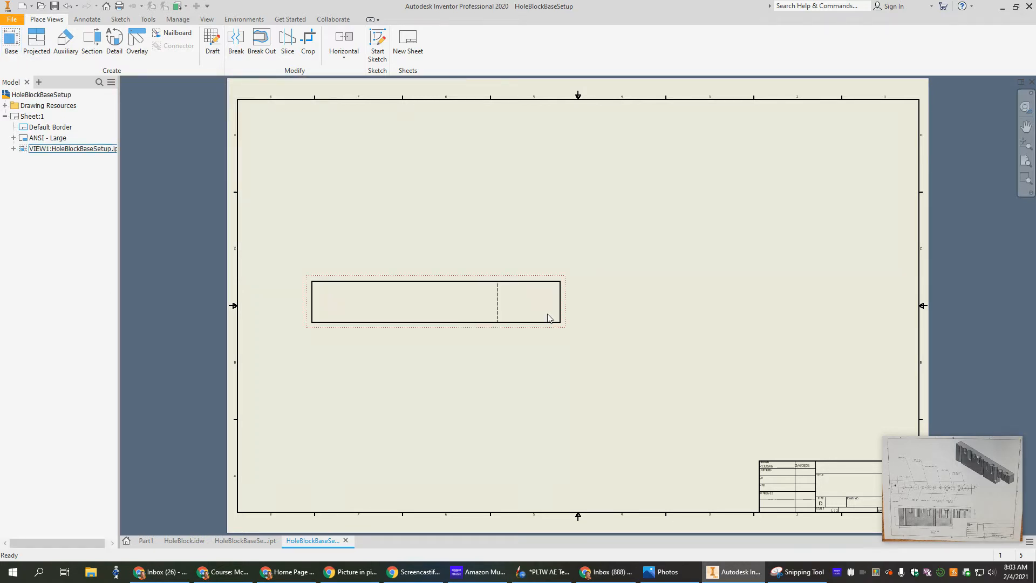
pyautogui.click(522, 240)
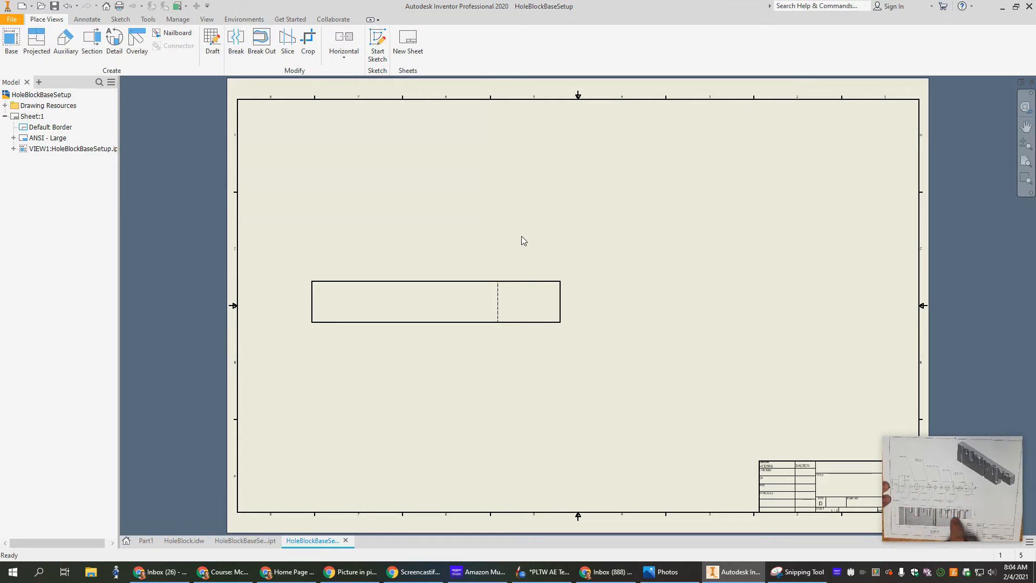
# Create full-depth section view A through the top view's horizontal centerline, extending the cut past both ends, and place it directly below.
pyautogui.click(92, 44)
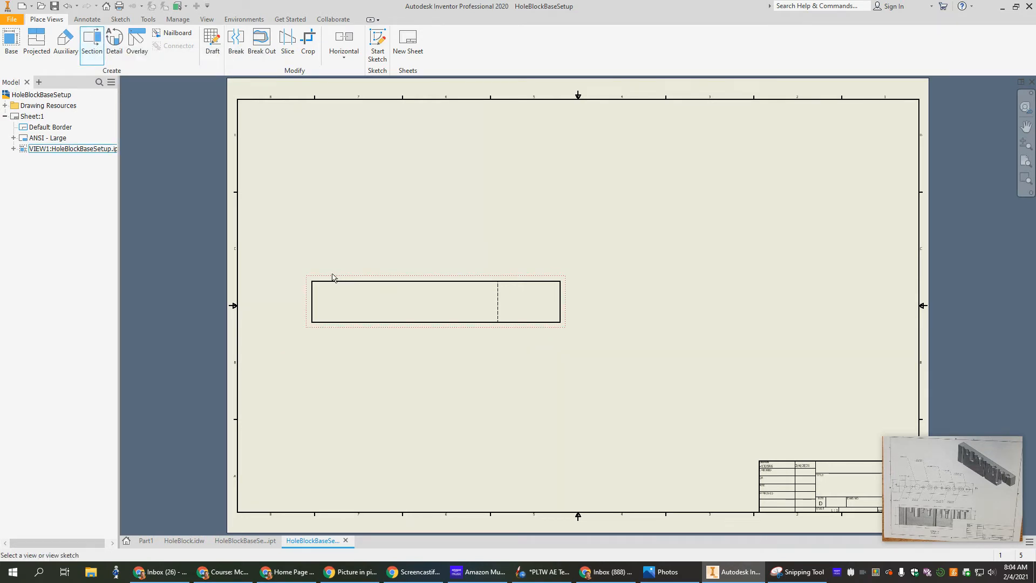
pyautogui.click(311, 305)
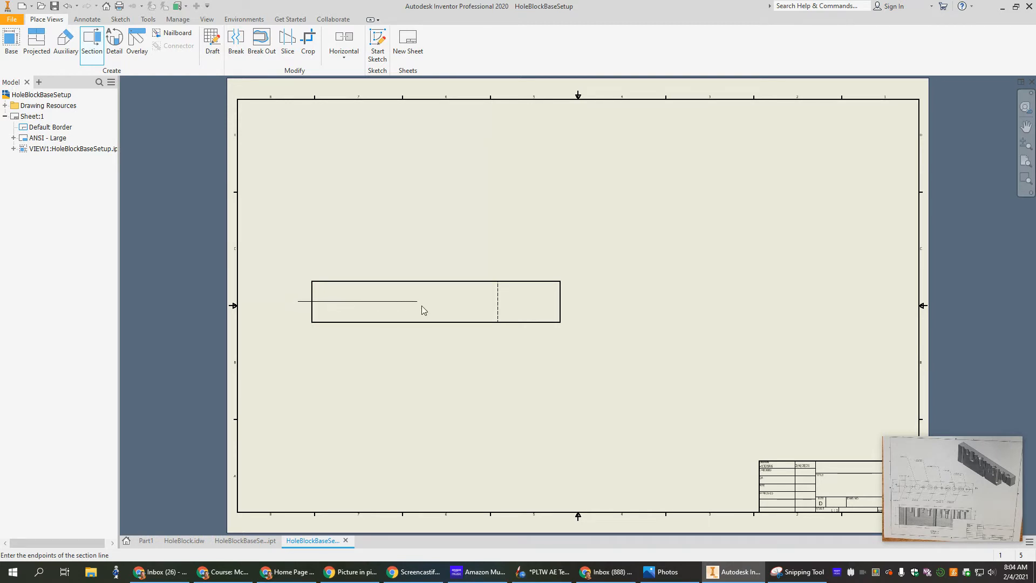
pyautogui.click(577, 303)
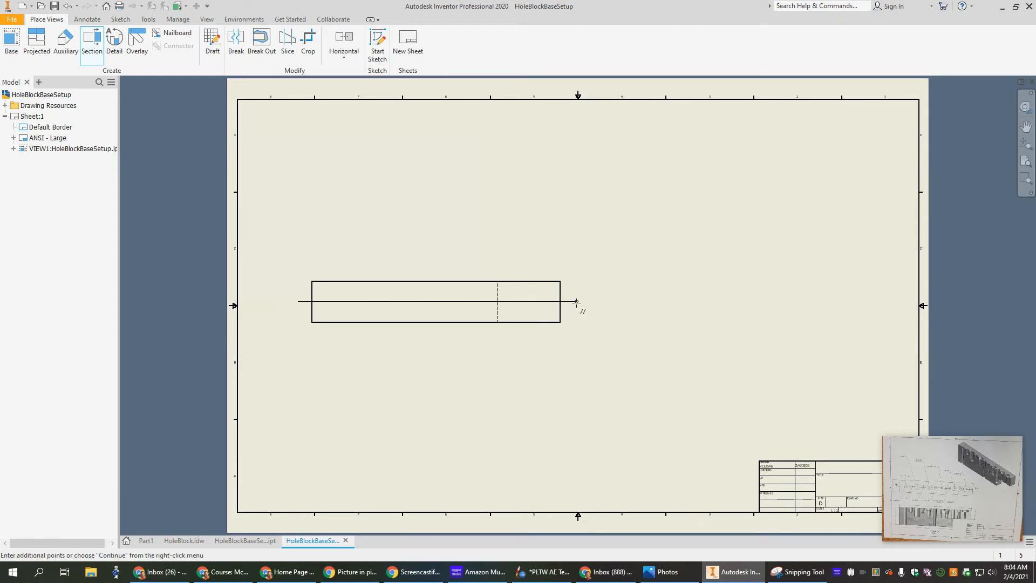
pyautogui.rightClick(576, 302)
pyautogui.click(621, 303)
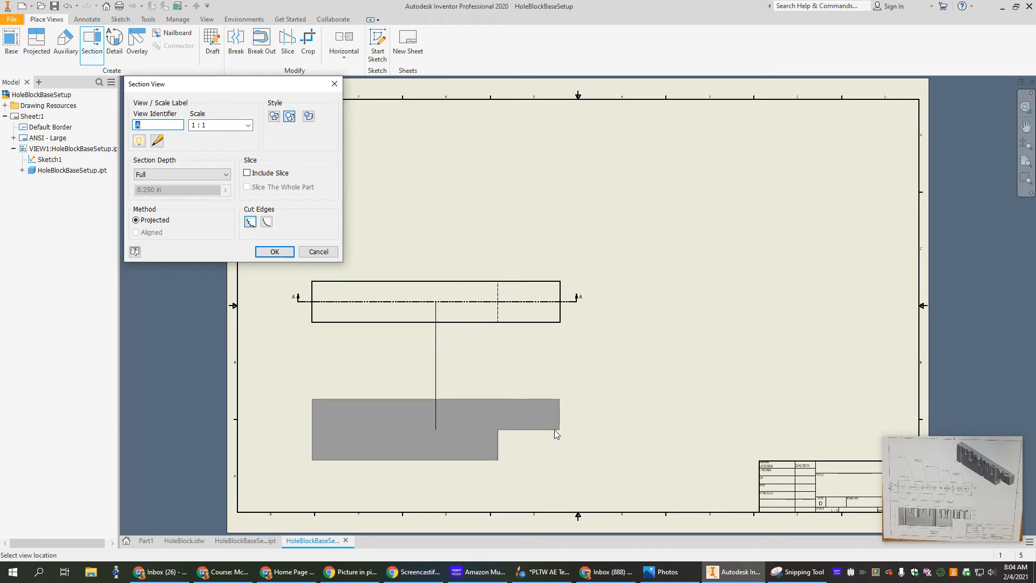
pyautogui.click(556, 431)
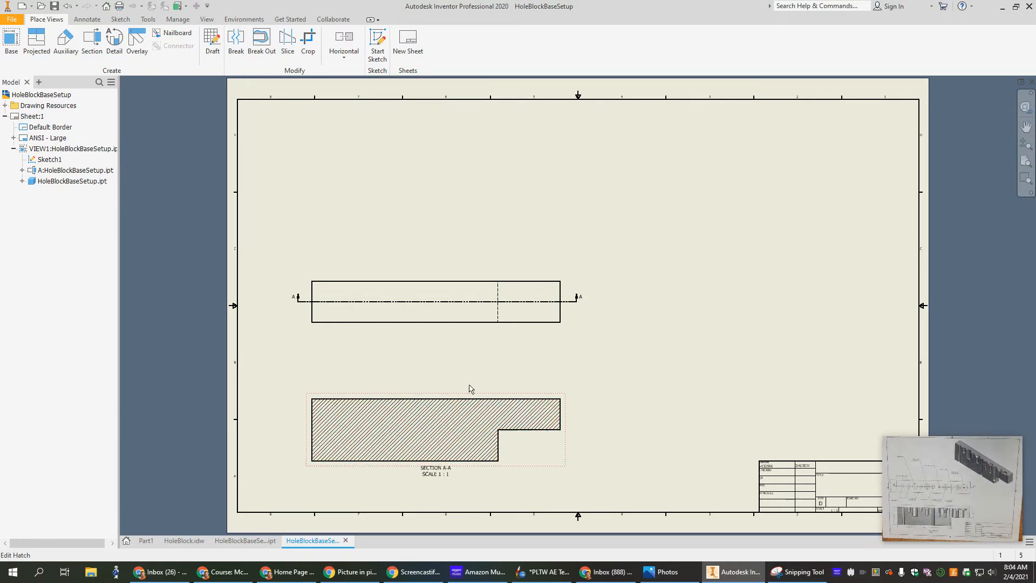
# Project an isometric view from the section view and place it in the upper-right area of the sheet.
pyautogui.click(35, 44)
pyautogui.click(378, 434)
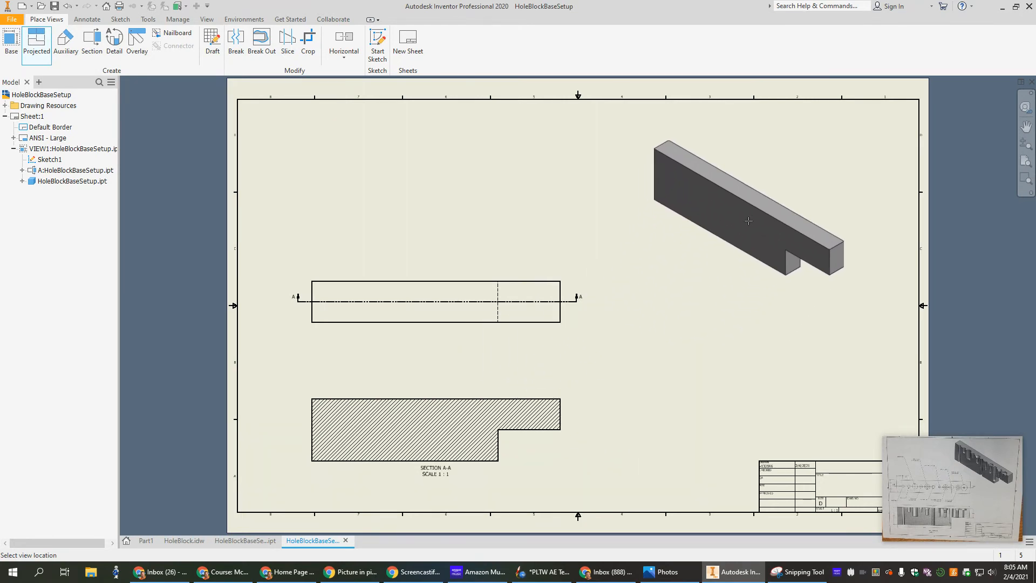
pyautogui.click(748, 221)
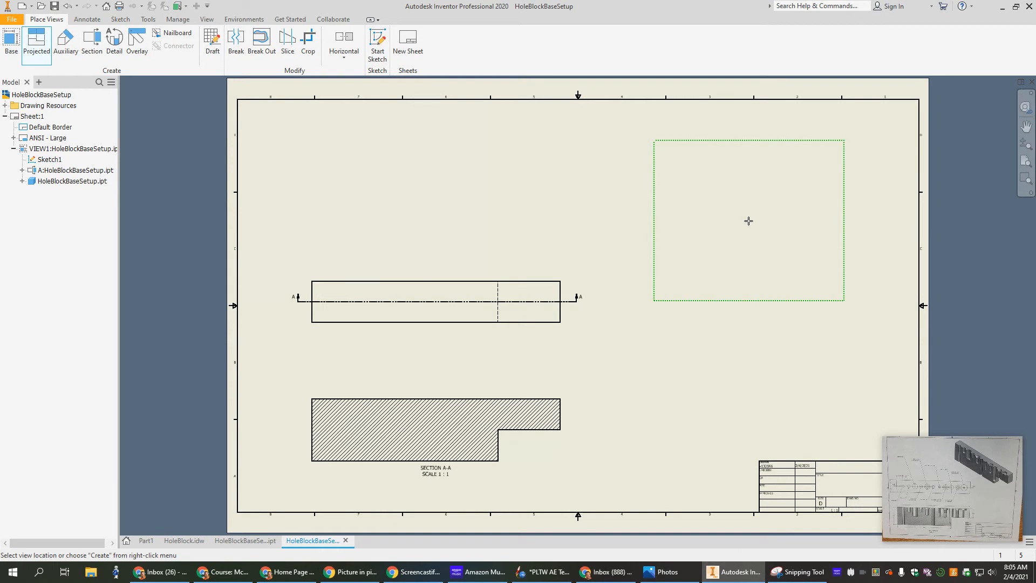
pyautogui.rightClick(750, 220)
pyautogui.click(789, 222)
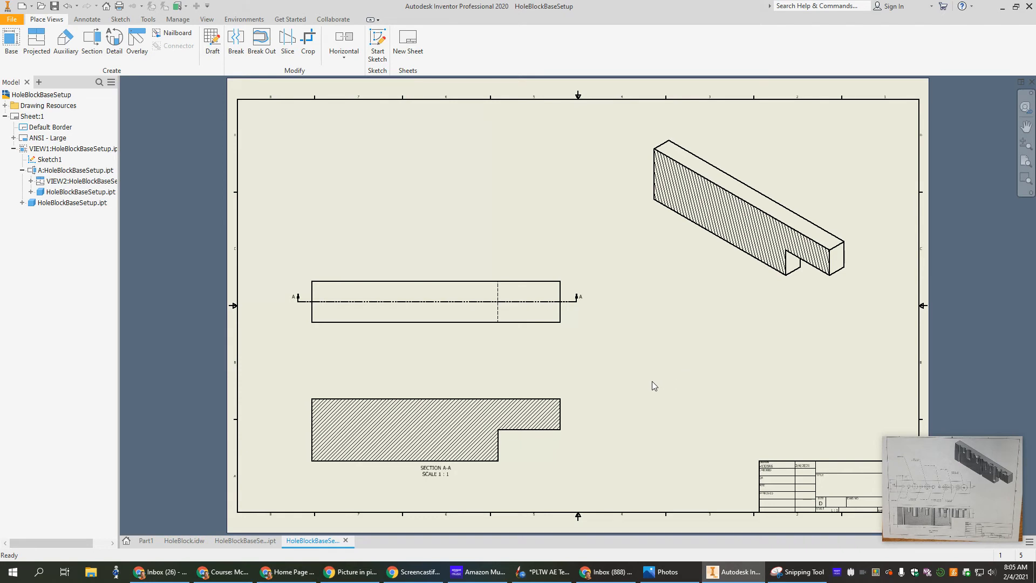
# In the part, add a 1/4 NPT taper-tapped through hole at the work point two spacings from the block's full-height end, and check the drawing.
pyautogui.click(246, 541)
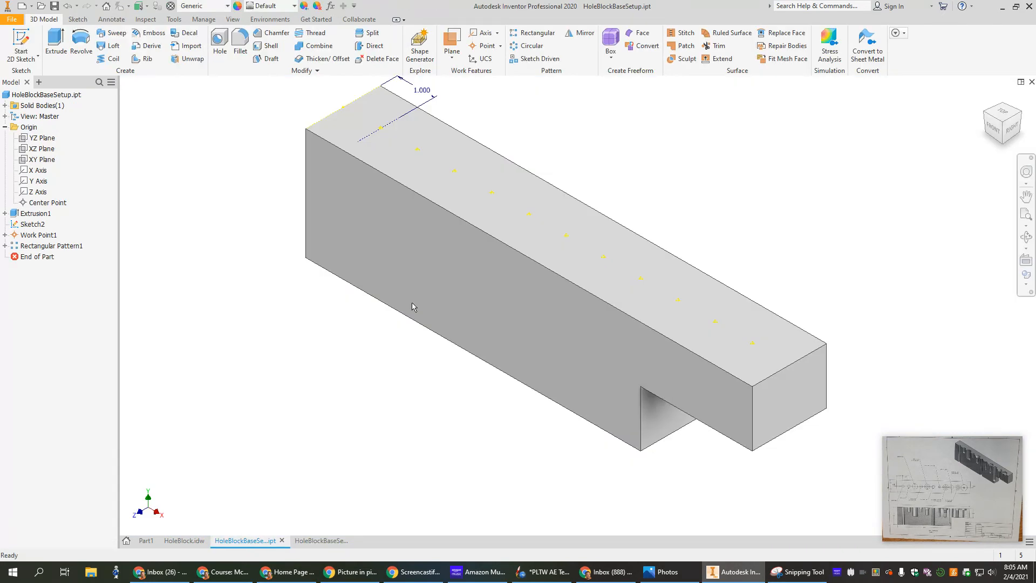
pyautogui.click(418, 150)
pyautogui.click(382, 163)
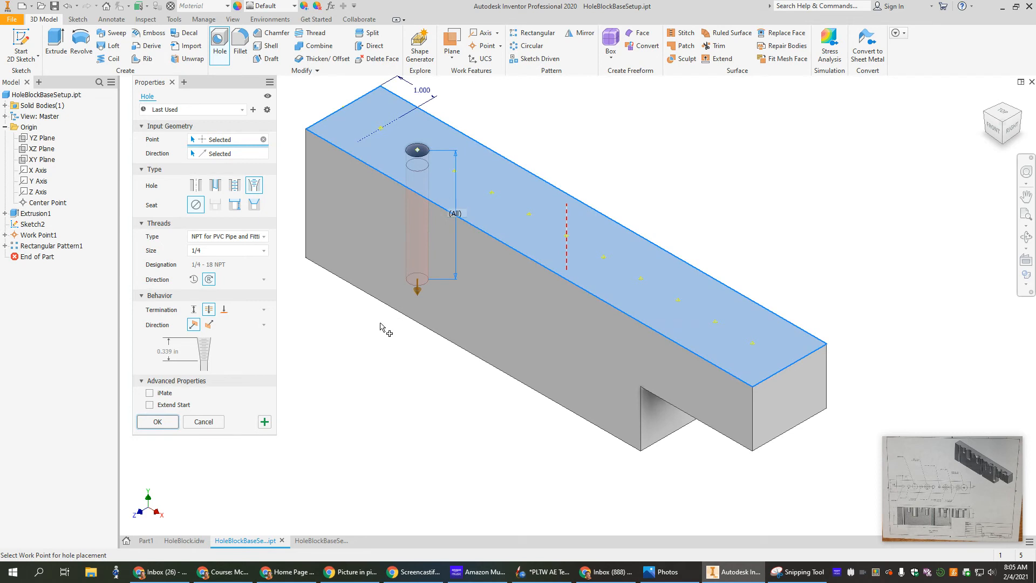
pyautogui.click(171, 422)
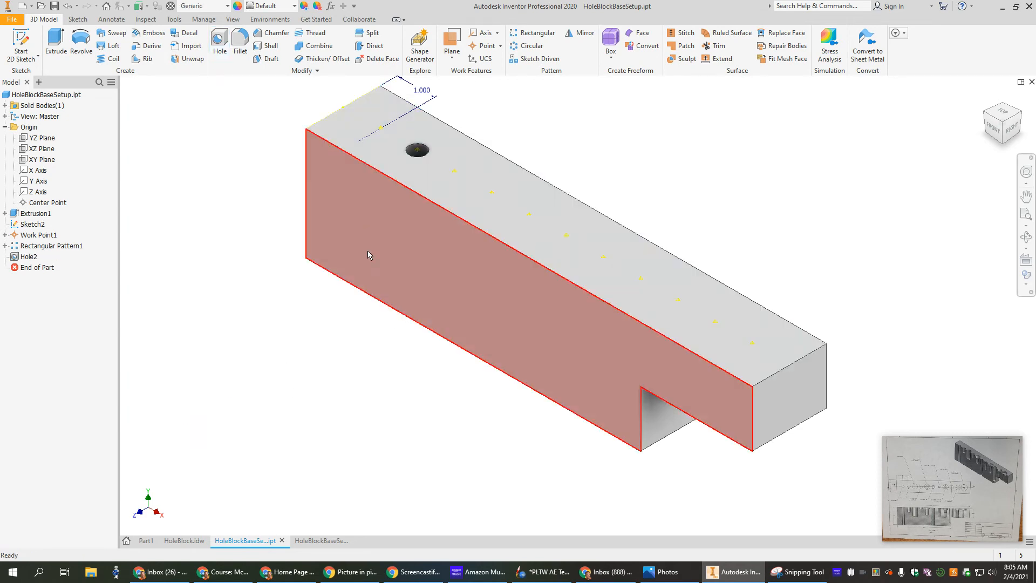
pyautogui.click(320, 541)
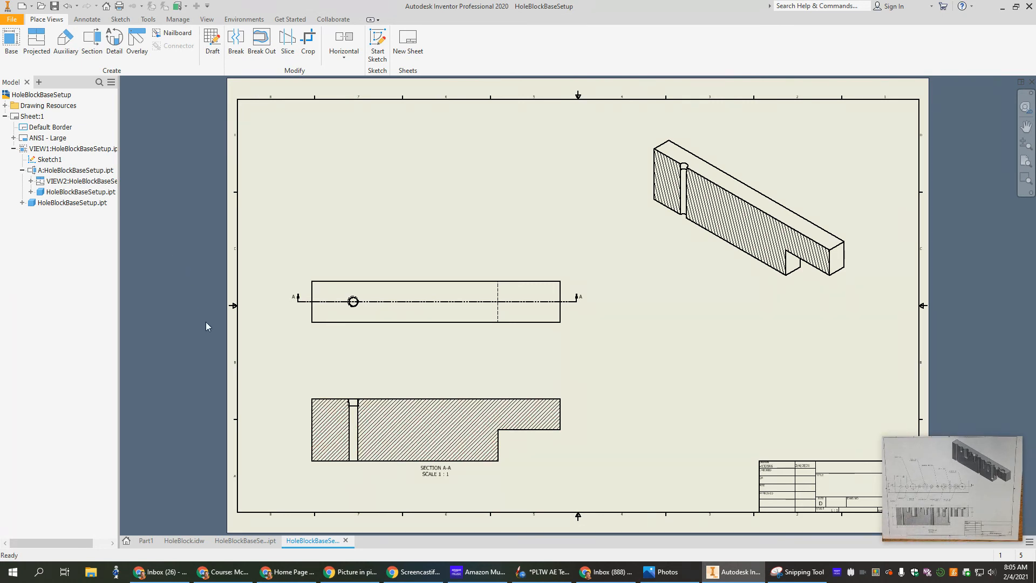
# Delete the tapped hole from the block part and return to the drawing.
pyautogui.click(244, 541)
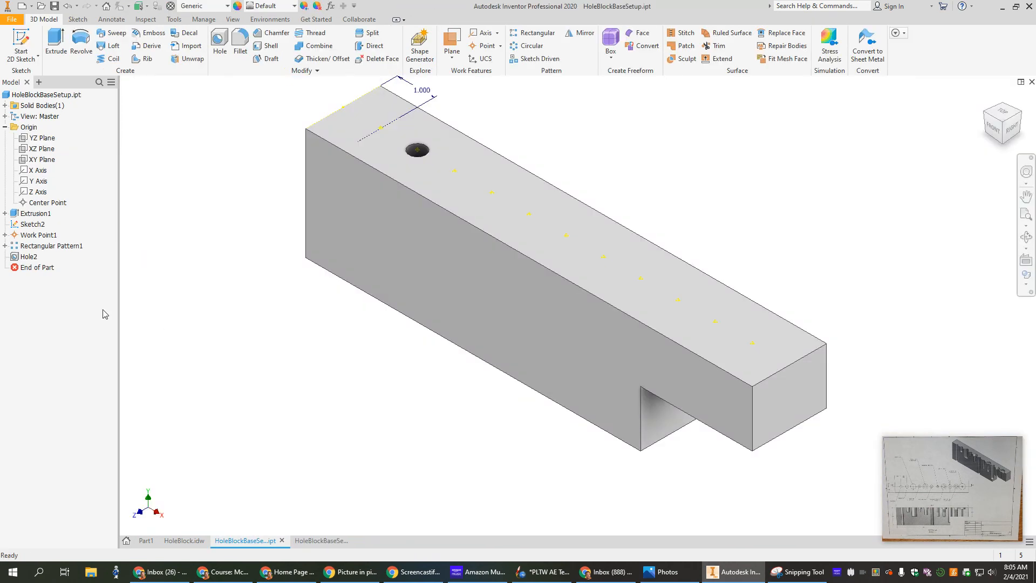
pyautogui.rightClick(28, 257)
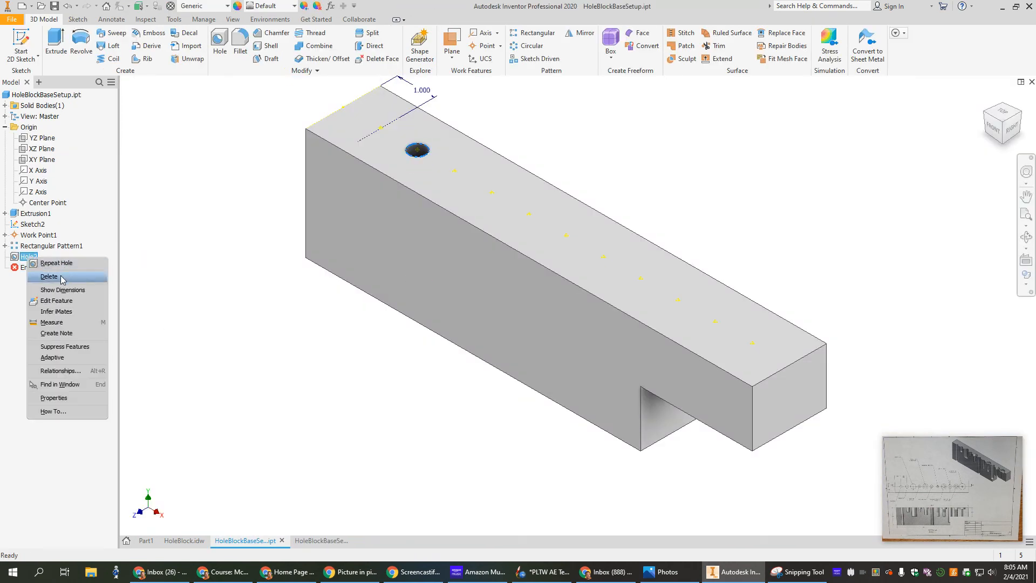
pyautogui.click(49, 276)
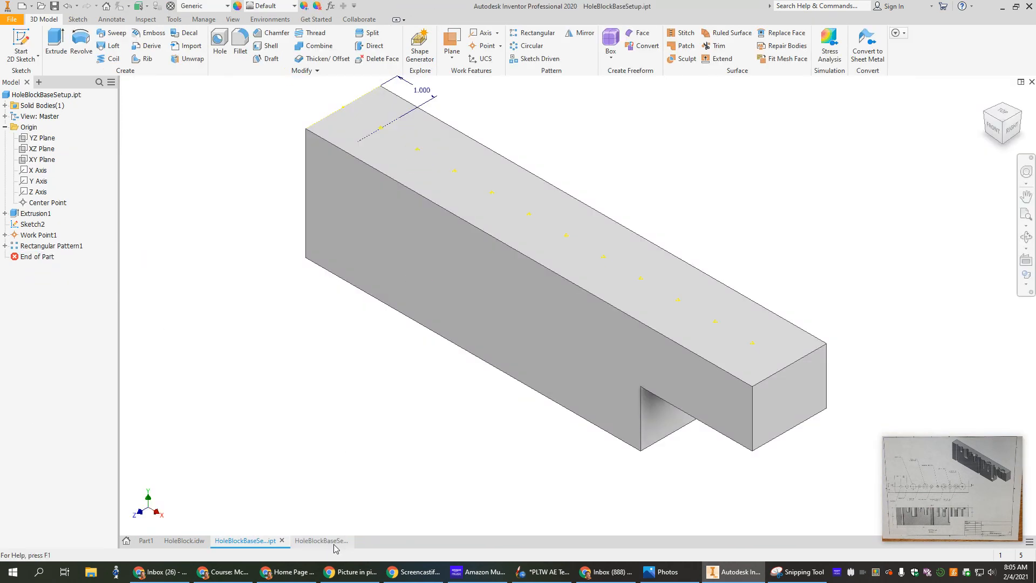
pyautogui.click(330, 543)
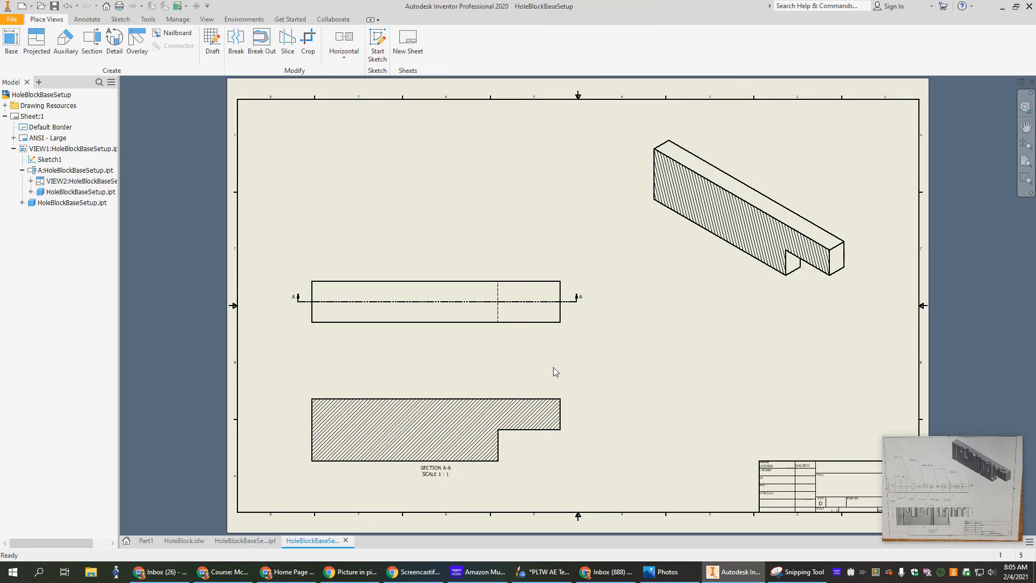